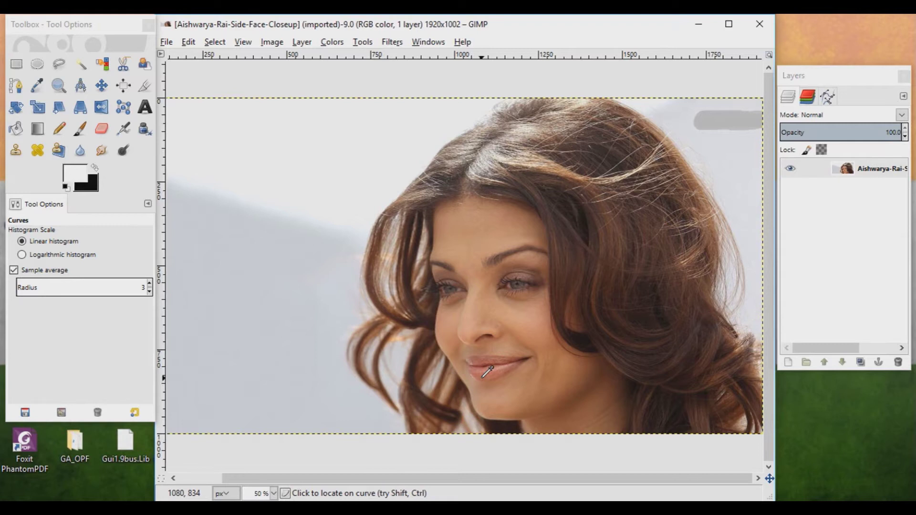
Add an alpha channel to the portrait layer and duplicate it into a copy above
left_click(828, 169)
right_click(829, 170)
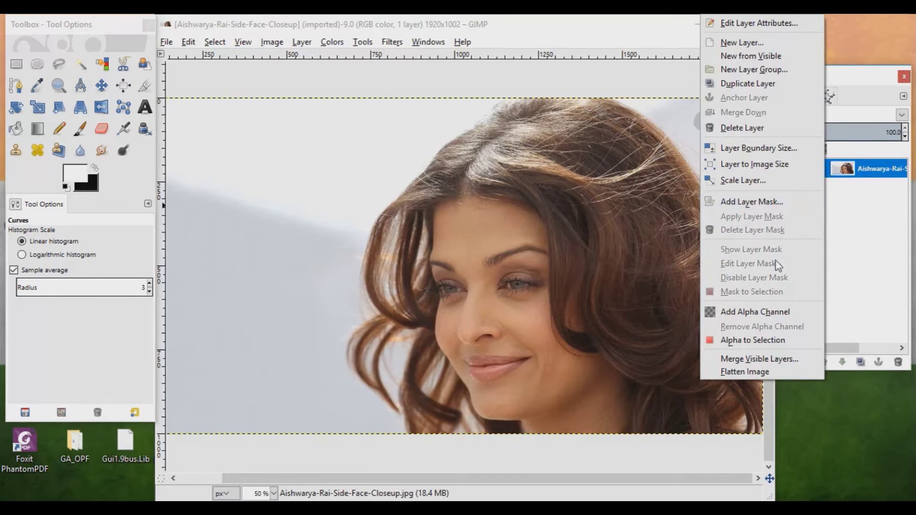
left_click(754, 311)
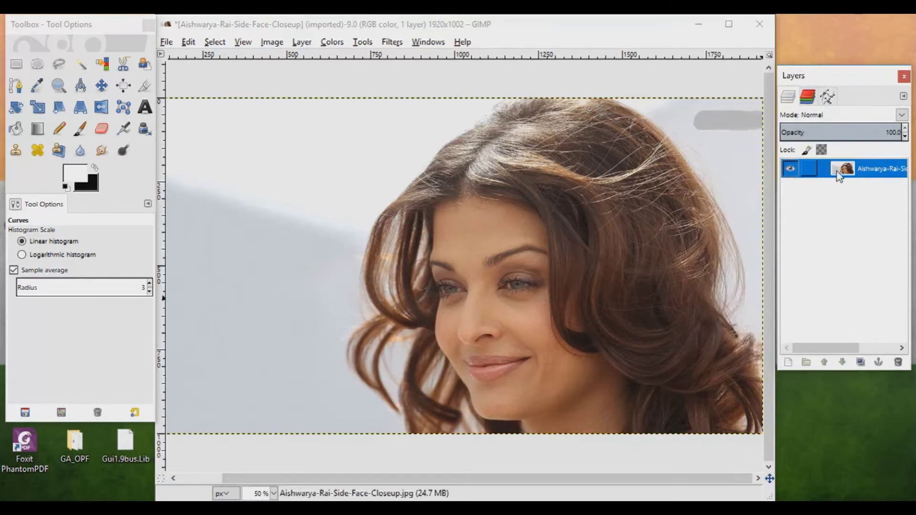
left_click(861, 363)
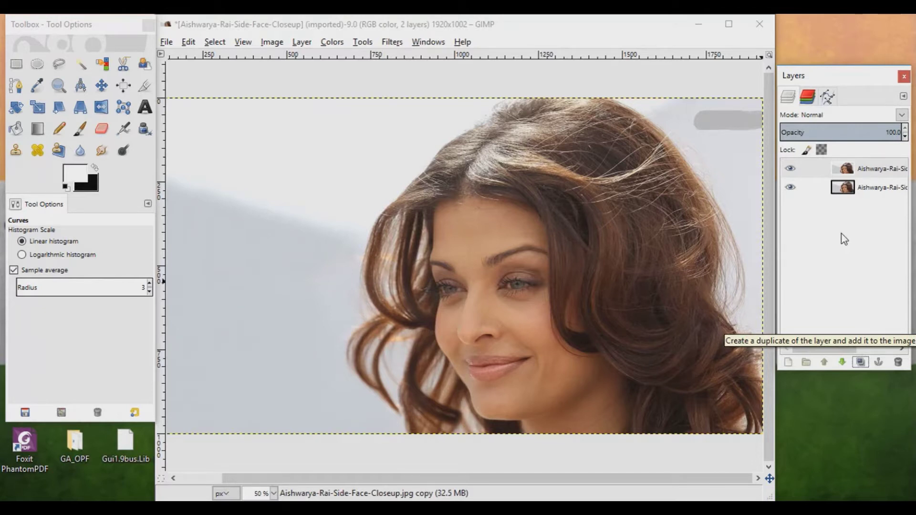
Apply an S-shaped Curves adjustment to the top copy, pulling shadows down and highlights up
left_click(828, 173)
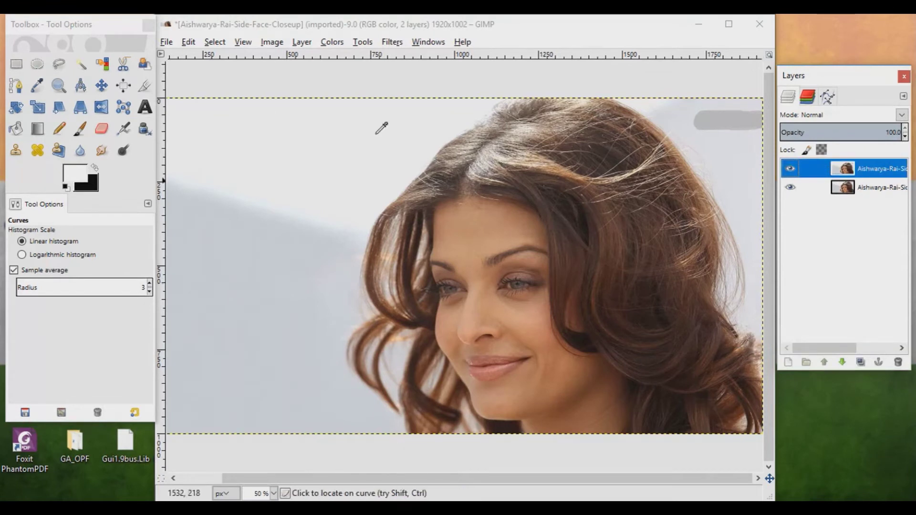
left_click(335, 42)
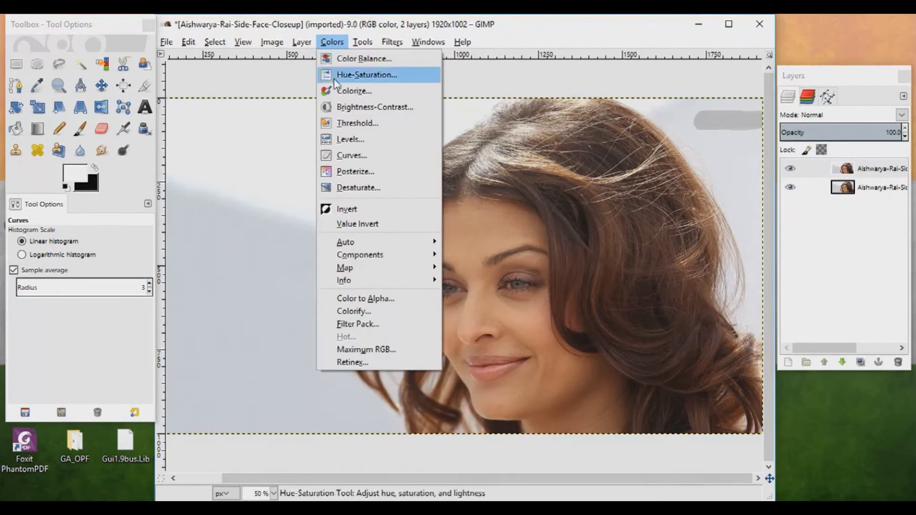
left_click(350, 155)
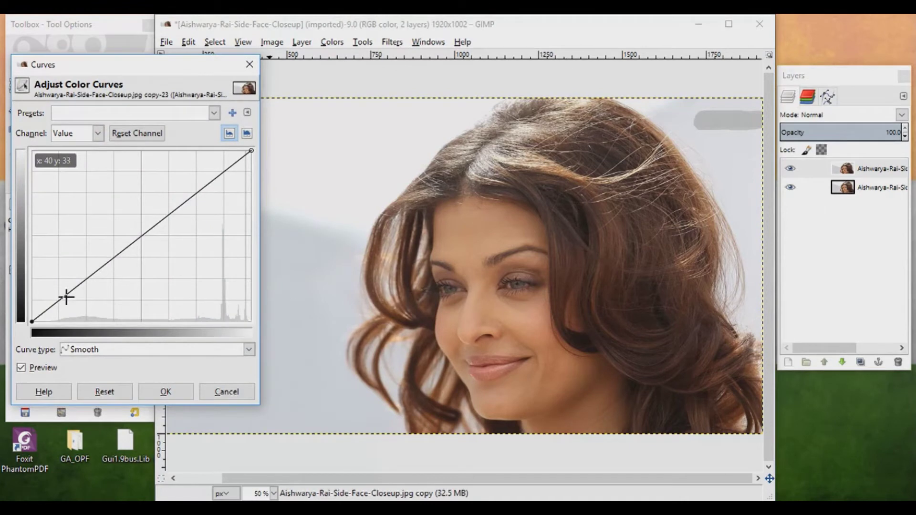
left_click_drag(67, 296, 84, 320)
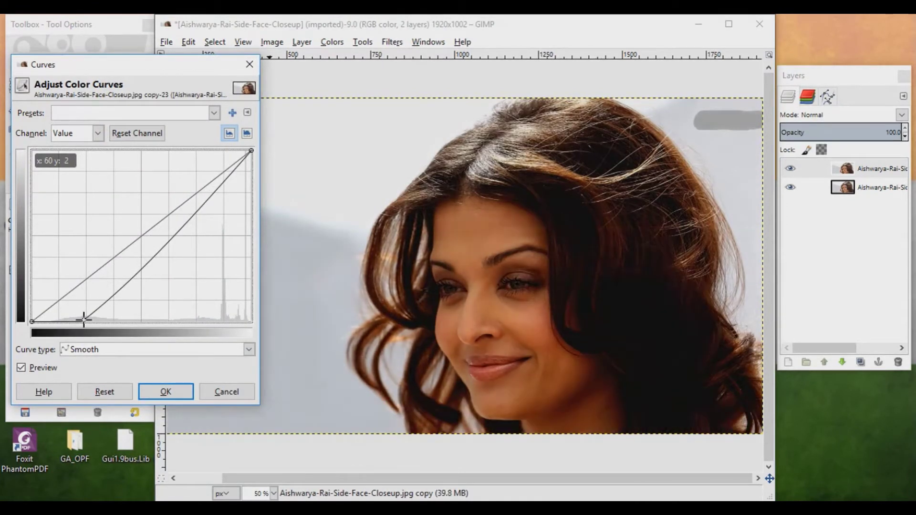
left_click_drag(209, 194, 195, 168)
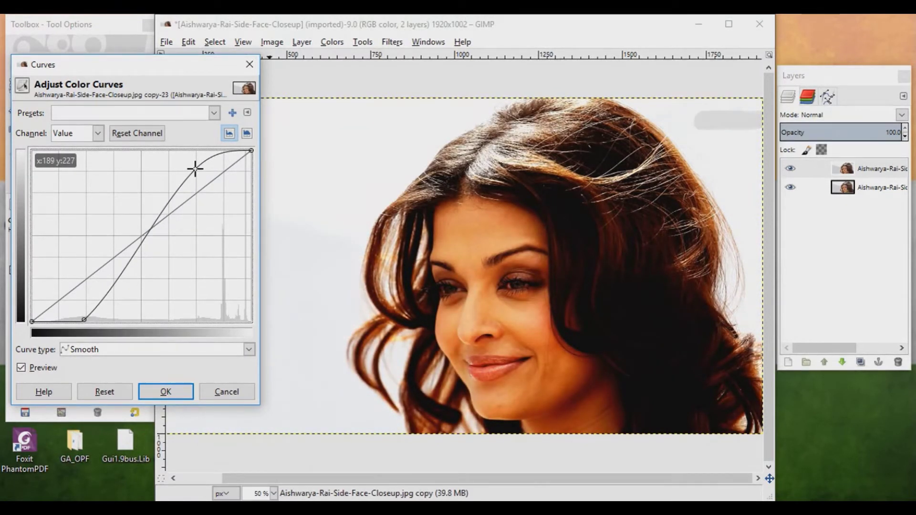
left_click_drag(641, 478, 592, 490)
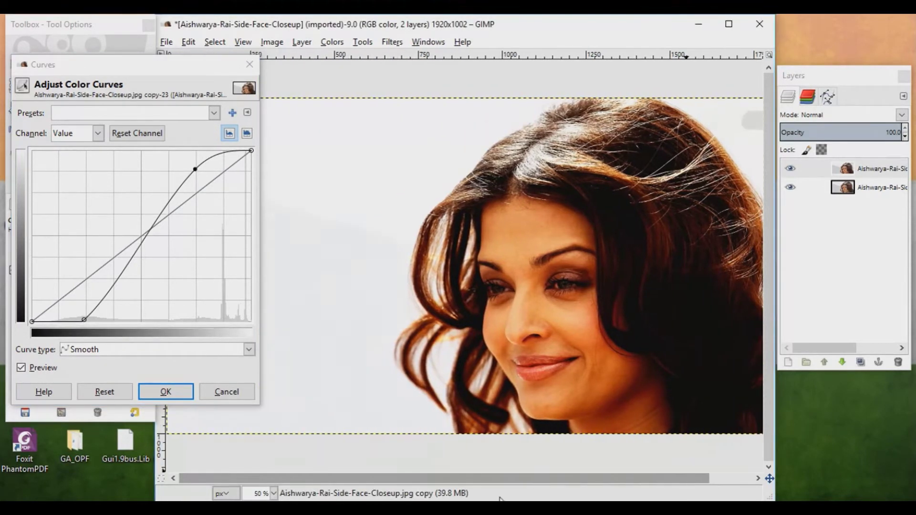
left_click_drag(548, 499, 662, 487)
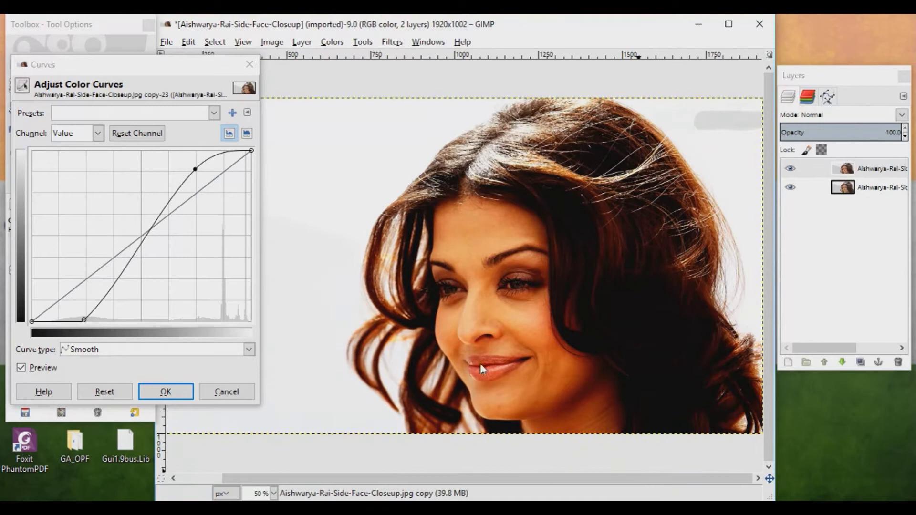
left_click(187, 393)
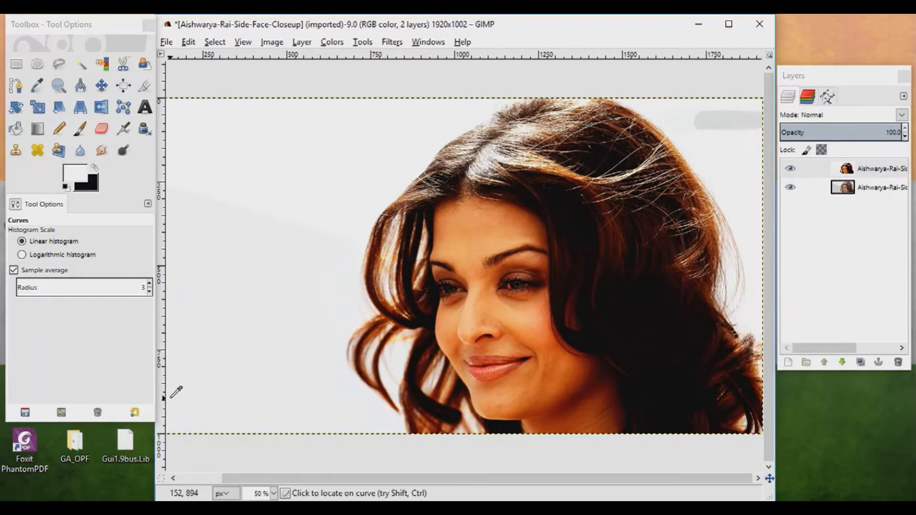
Desaturate the top copy layer to grayscale using the Luminosity mode
left_click(337, 45)
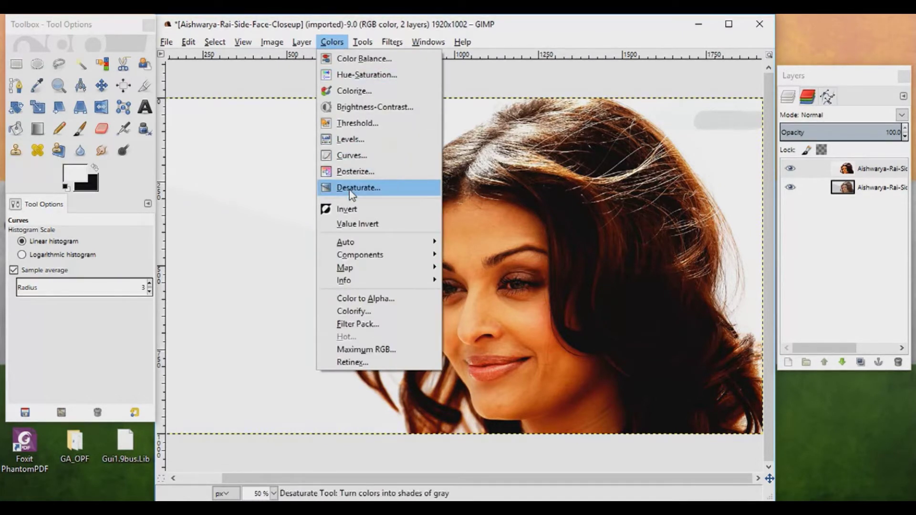
left_click(390, 194)
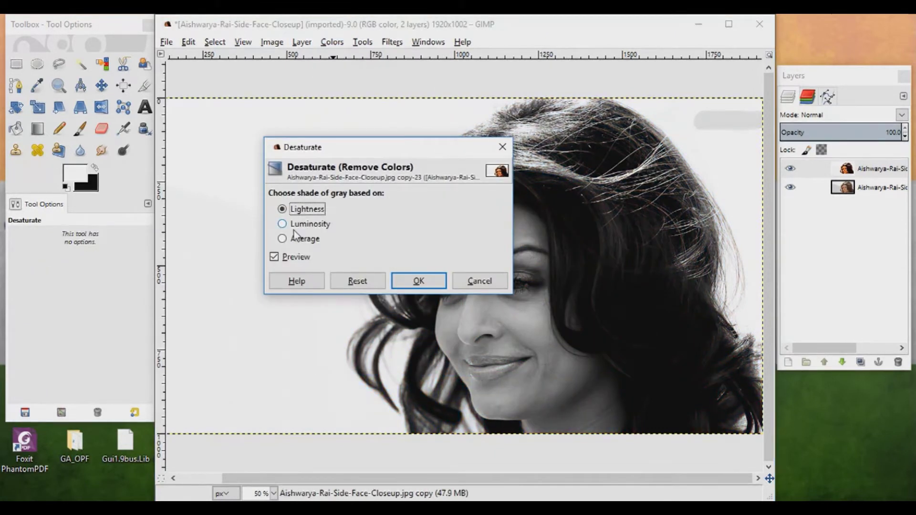
left_click(282, 224)
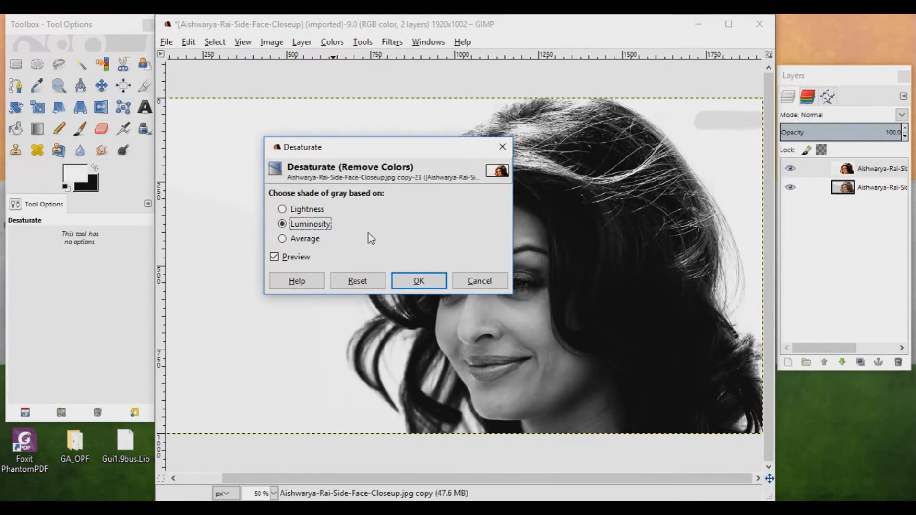
left_click(431, 285)
left_click(423, 284)
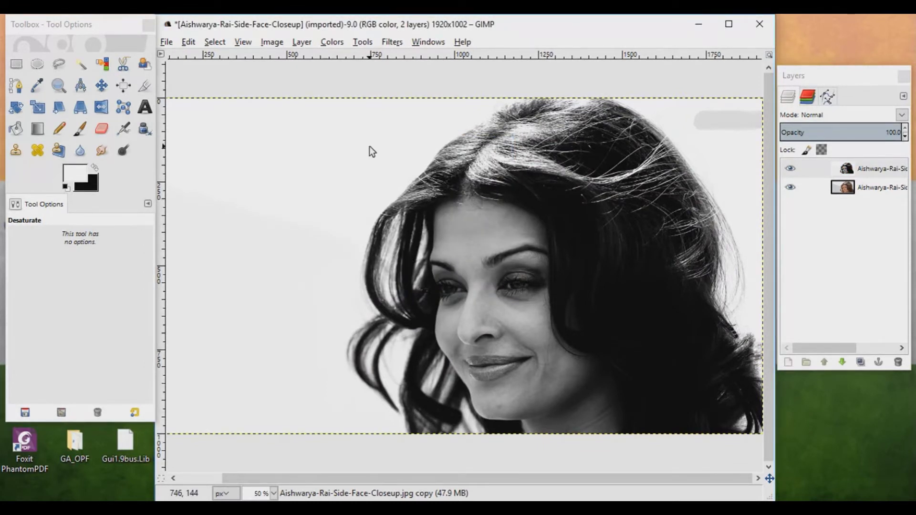
Invert the grayscale copy's colours and switch to the Paintbrush tool
left_click(341, 45)
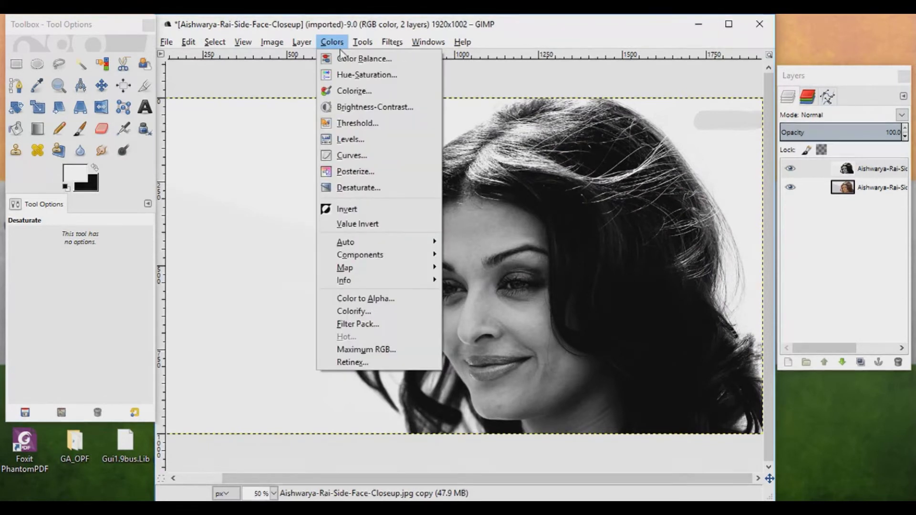
left_click(363, 205)
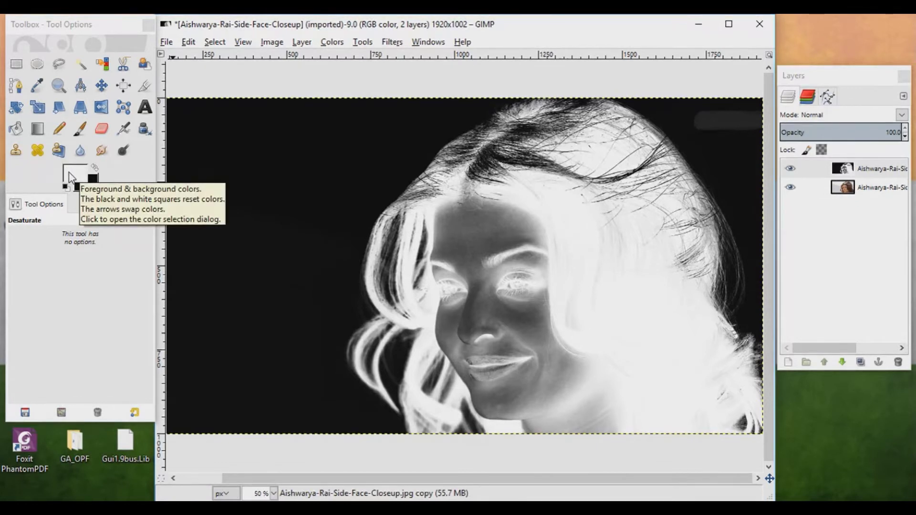
left_click(80, 129)
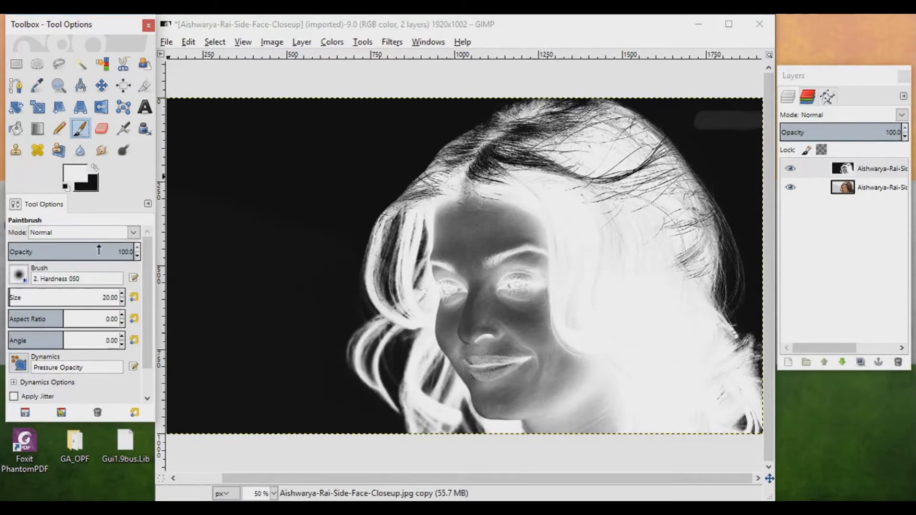
Zoom in and paint white over the forehead and the dark strips beside the nose and eye
scroll(123, 297, "up", 20)
scroll(124, 297, "up", 11)
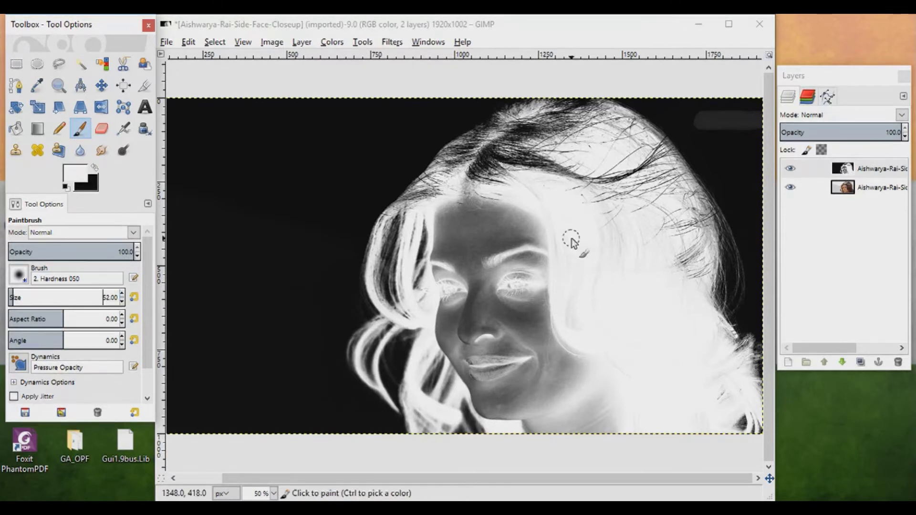
scroll(123, 297, "up", 2)
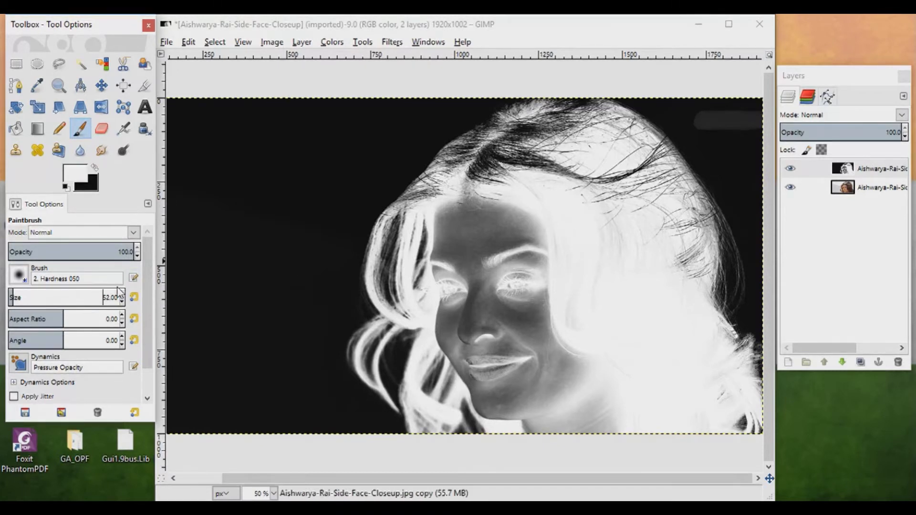
scroll(123, 297, "up", 20)
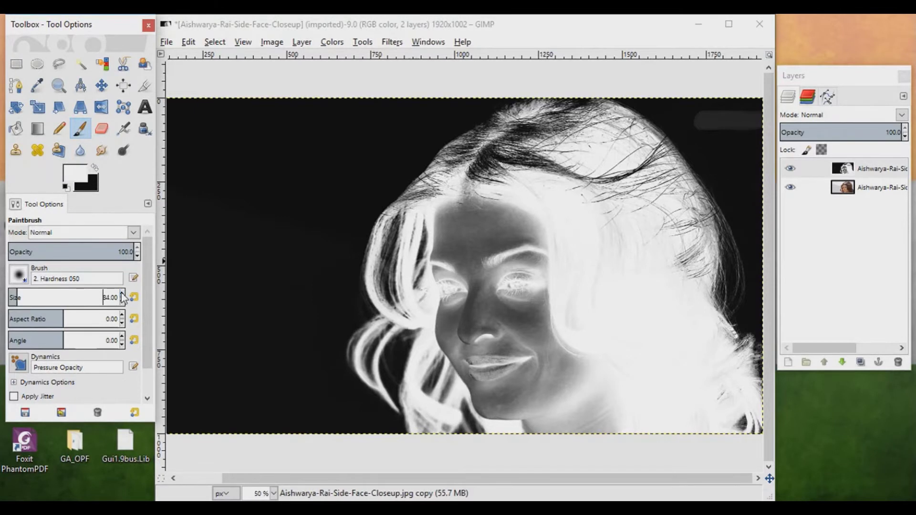
scroll(123, 297, "up", 1)
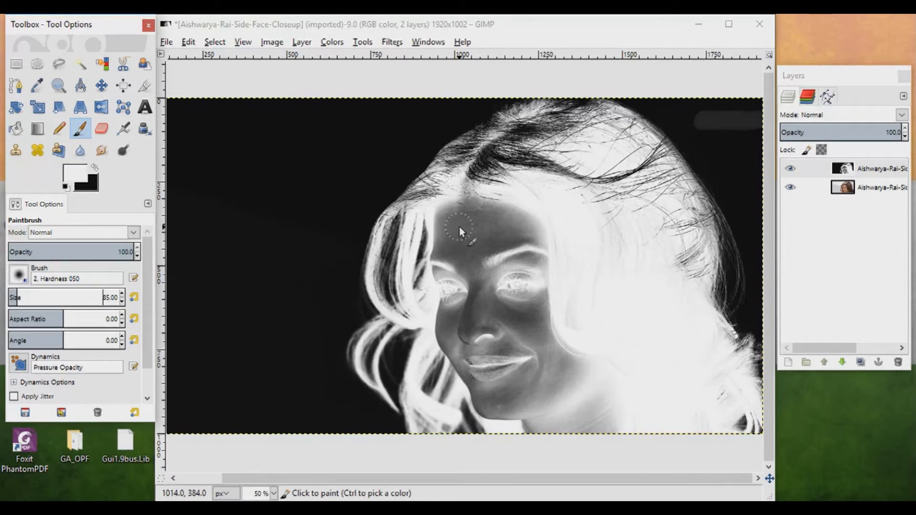
mouse_move(474, 211)
left_mouse_down()
mouse_move(457, 210)
mouse_move(445, 223)
left_mouse_up()
mouse_move(470, 193)
left_mouse_down()
mouse_move(498, 214)
mouse_move(434, 207)
mouse_move(439, 280)
mouse_move(467, 225)
mouse_move(493, 224)
mouse_move(500, 212)
mouse_move(419, 266)
left_mouse_up()
mouse_move(459, 221)
left_mouse_down()
mouse_move(451, 339)
mouse_move(446, 295)
mouse_move(443, 346)
mouse_move(497, 413)
mouse_move(560, 407)
mouse_move(558, 416)
mouse_move(516, 417)
mouse_move(486, 394)
left_mouse_up()
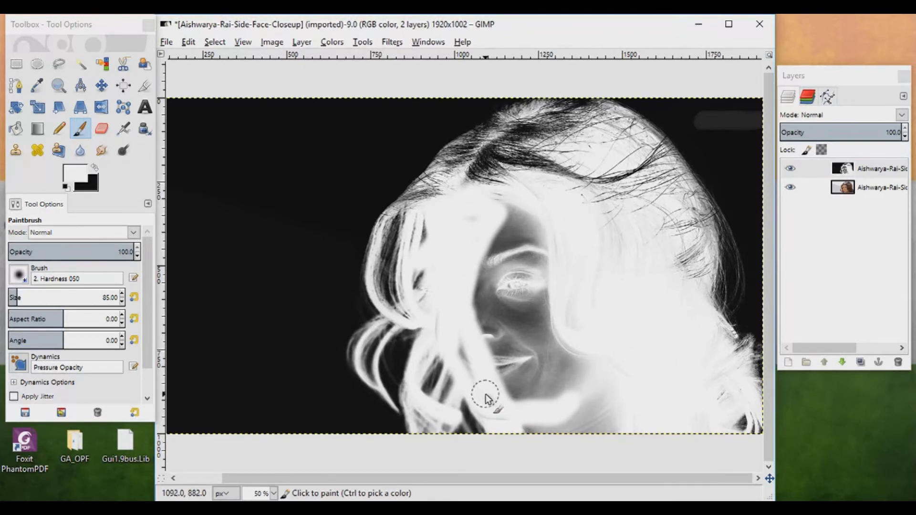
mouse_move(486, 233)
left_mouse_down()
mouse_move(474, 390)
mouse_move(494, 219)
left_mouse_up()
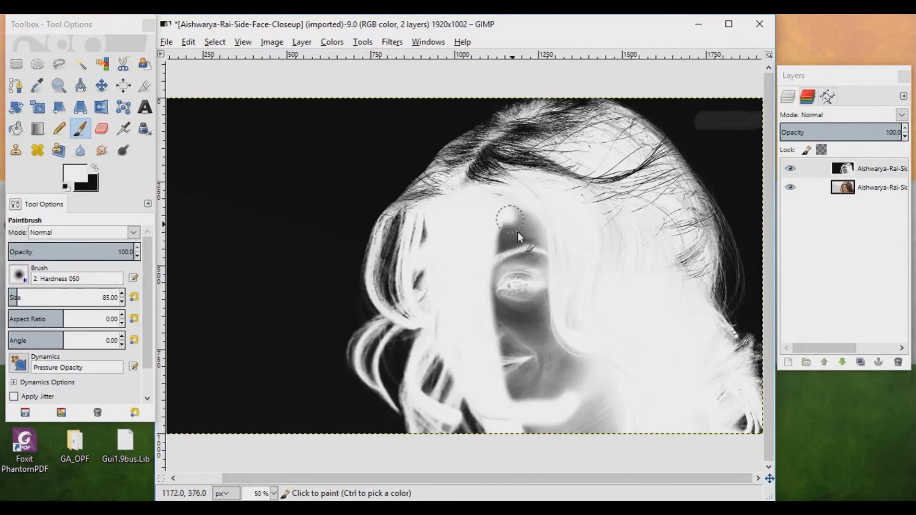
mouse_move(525, 210)
left_mouse_down()
mouse_move(549, 335)
mouse_move(525, 222)
mouse_move(505, 277)
mouse_move(502, 256)
mouse_move(485, 331)
mouse_move(517, 239)
mouse_move(529, 352)
mouse_move(511, 312)
mouse_move(514, 394)
mouse_move(546, 381)
mouse_move(554, 350)
mouse_move(533, 386)
mouse_move(519, 358)
mouse_move(524, 368)
mouse_move(559, 373)
mouse_move(562, 357)
mouse_move(535, 388)
mouse_move(539, 348)
mouse_move(564, 388)
mouse_move(537, 394)
mouse_move(577, 374)
mouse_move(575, 408)
mouse_move(589, 435)
mouse_move(585, 389)
mouse_move(607, 434)
mouse_move(558, 389)
mouse_move(575, 410)
mouse_move(542, 387)
left_mouse_up()
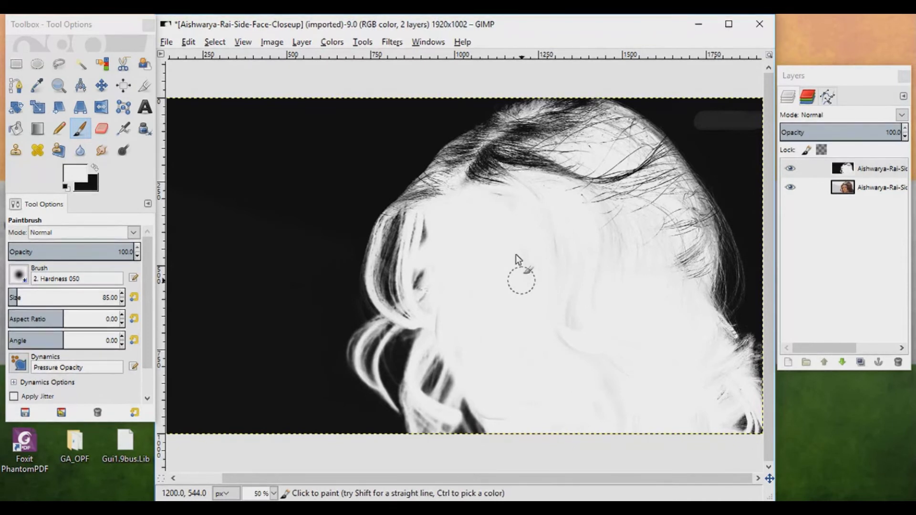
Paint white over the dark patches and streaks in the hair and along the hairline
left_click(493, 157)
left_click_drag(492, 157, 522, 155)
mouse_move(484, 191)
left_mouse_down()
mouse_move(516, 143)
mouse_move(515, 174)
mouse_move(627, 172)
mouse_move(653, 162)
mouse_move(548, 163)
mouse_move(534, 154)
mouse_move(539, 131)
left_mouse_up()
mouse_move(579, 127)
left_mouse_down()
mouse_move(479, 148)
mouse_move(449, 171)
mouse_move(486, 132)
mouse_move(600, 114)
mouse_move(540, 140)
left_mouse_up()
mouse_move(479, 175)
left_mouse_down()
mouse_move(455, 195)
mouse_move(415, 206)
mouse_move(437, 186)
mouse_move(568, 145)
mouse_move(608, 216)
mouse_move(615, 192)
mouse_move(548, 191)
mouse_move(528, 234)
mouse_move(548, 264)
left_mouse_up()
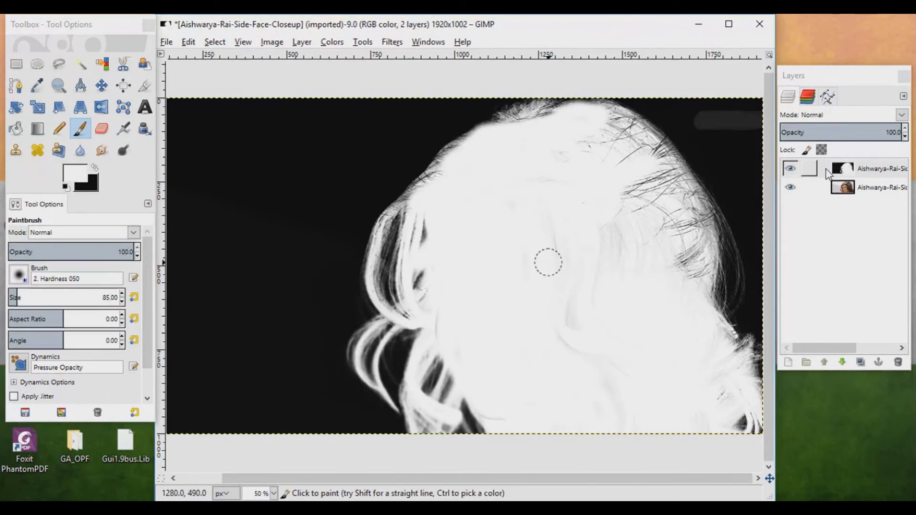
left_click(826, 169)
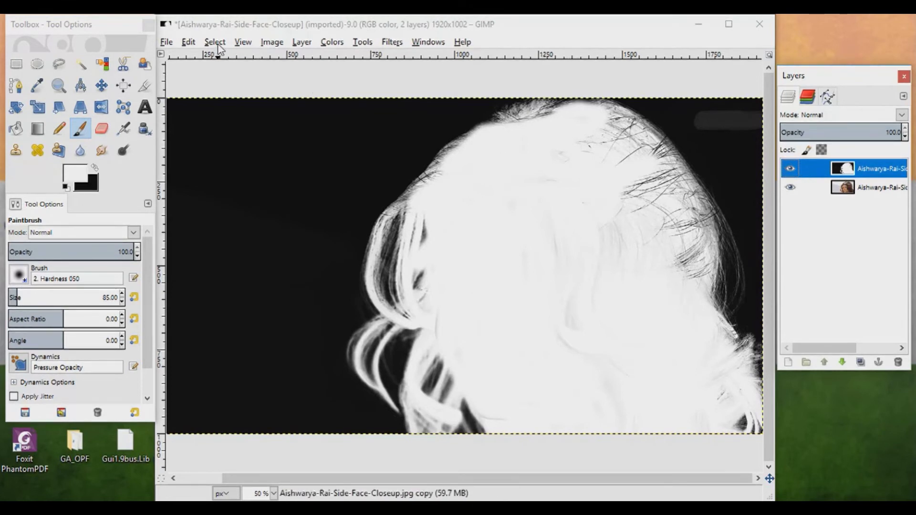
Add a White (full opacity) layer mask to the original photo layer
left_click(189, 42)
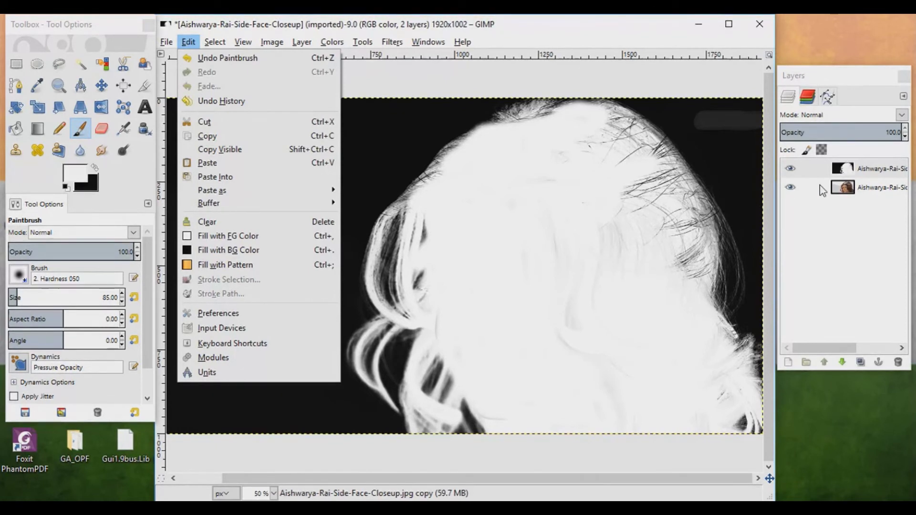
key("Escape")
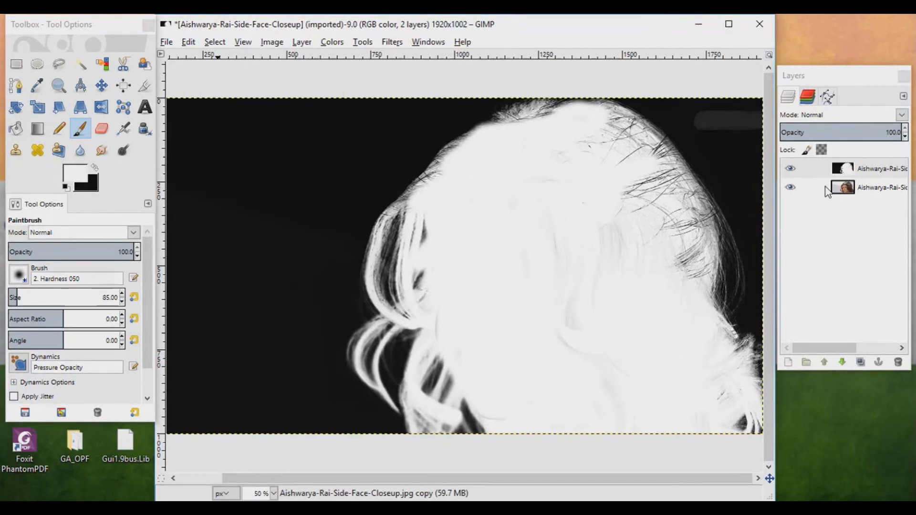
left_click(827, 189)
right_click(827, 190)
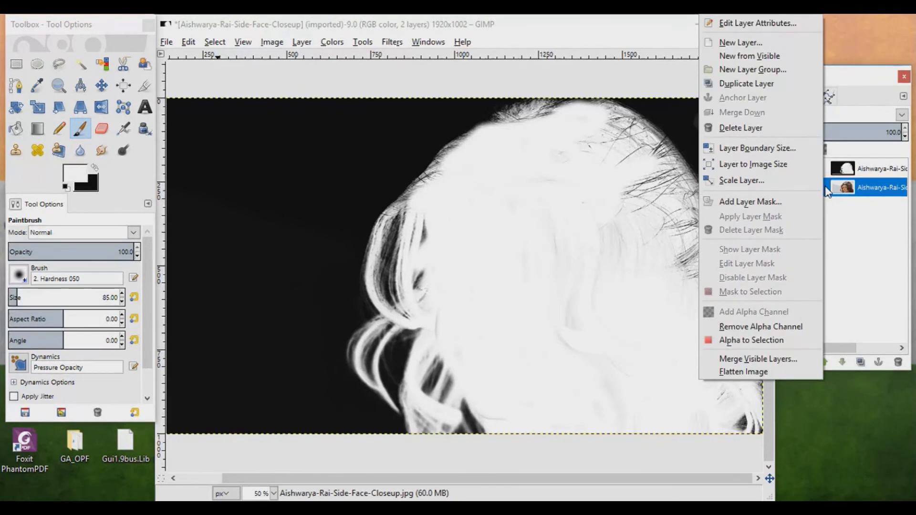
left_click(742, 202)
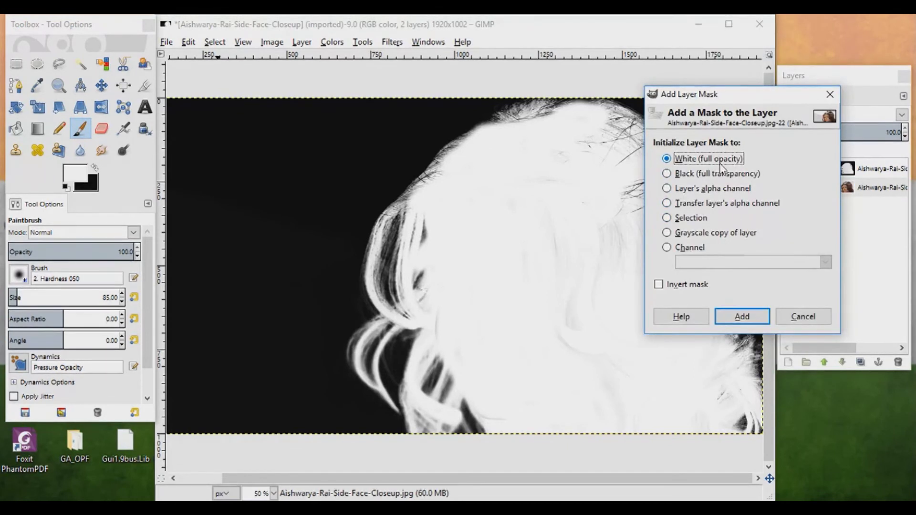
left_click(744, 315)
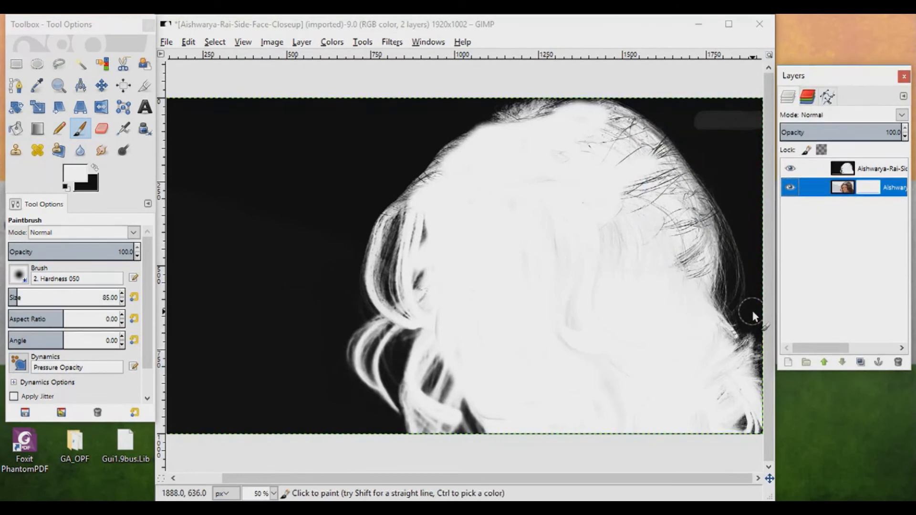
left_click(821, 172)
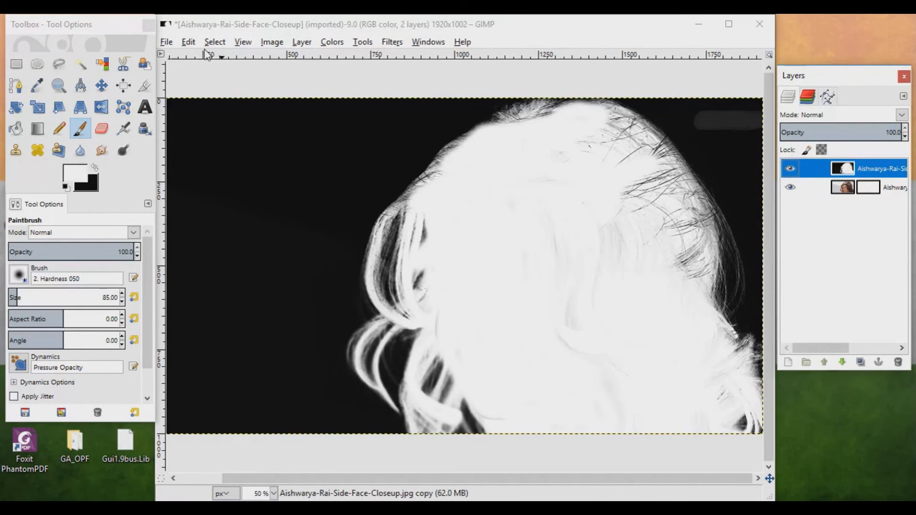
Cut the black-and-white copy, paste it into the photo's layer mask and anchor it
left_click(188, 43)
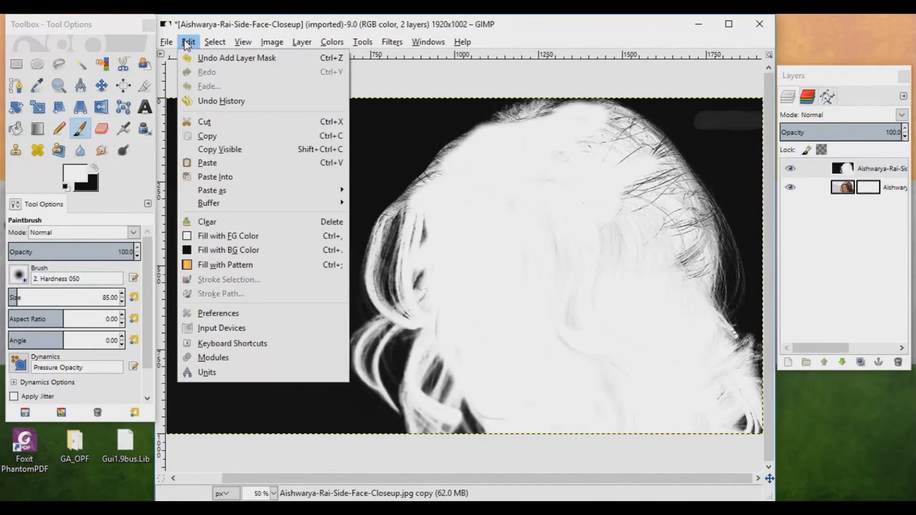
left_click(215, 122)
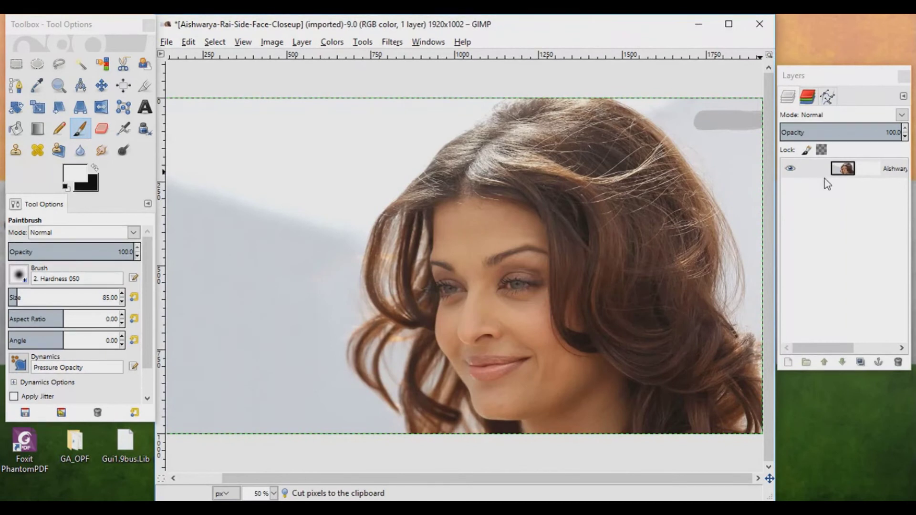
left_click(866, 173)
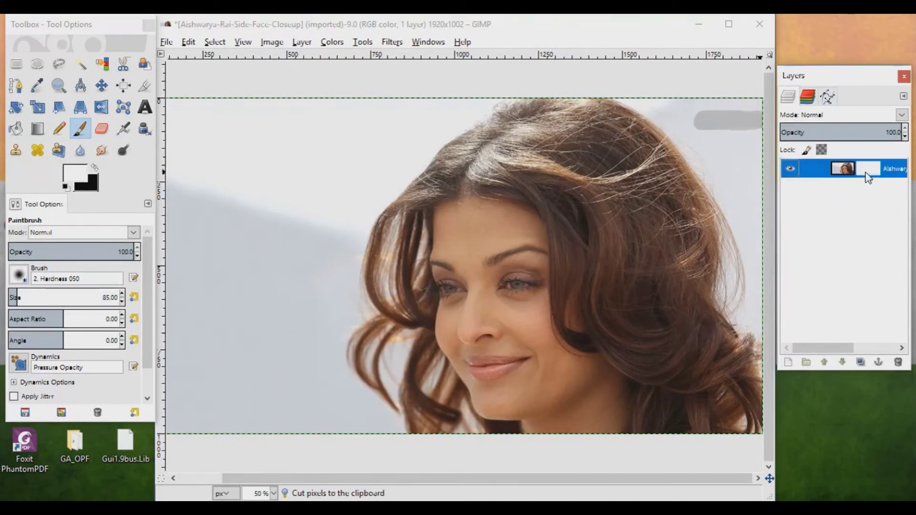
left_click(189, 43)
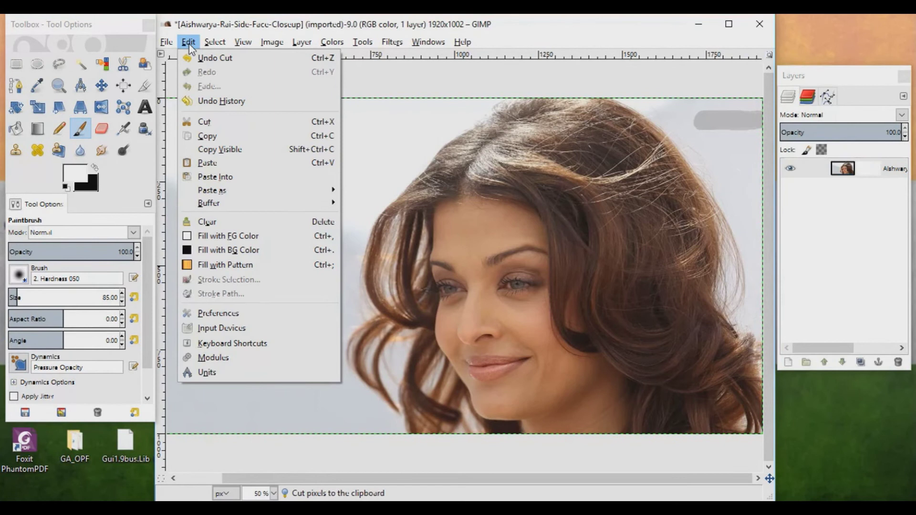
left_click(223, 163)
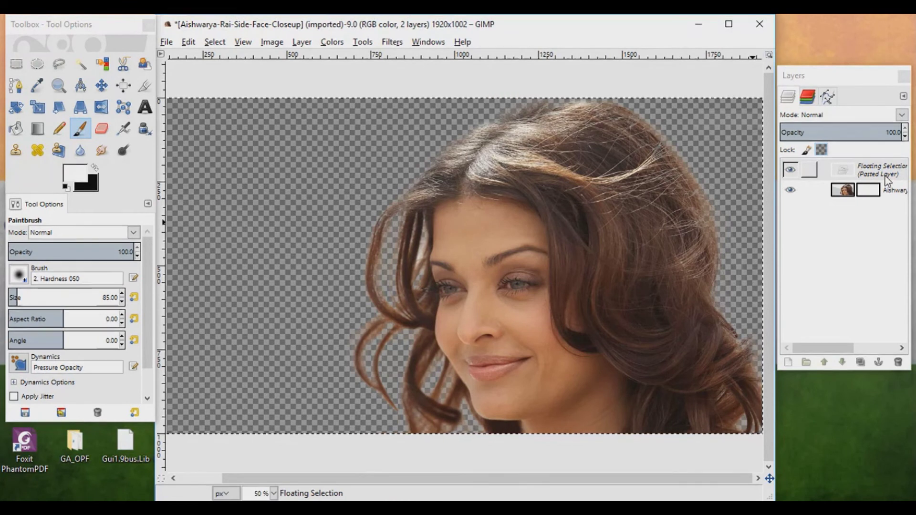
left_click(877, 167)
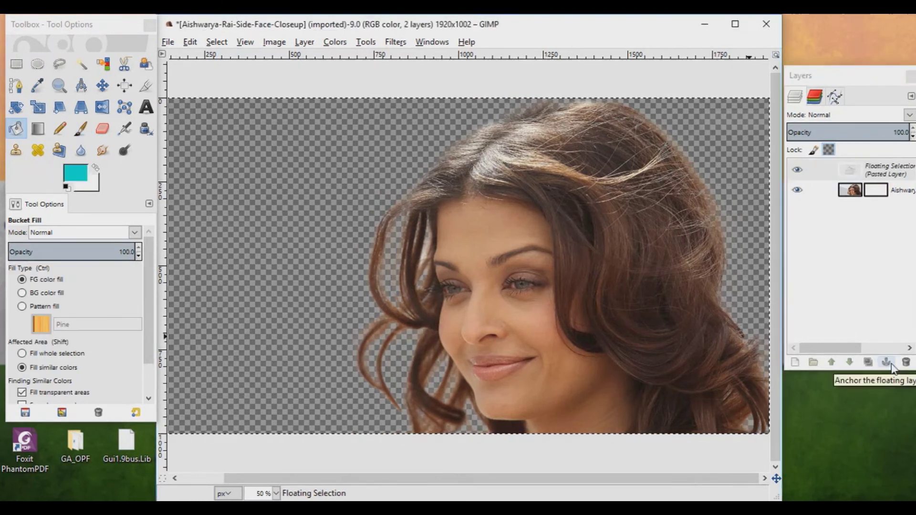
left_click(888, 365)
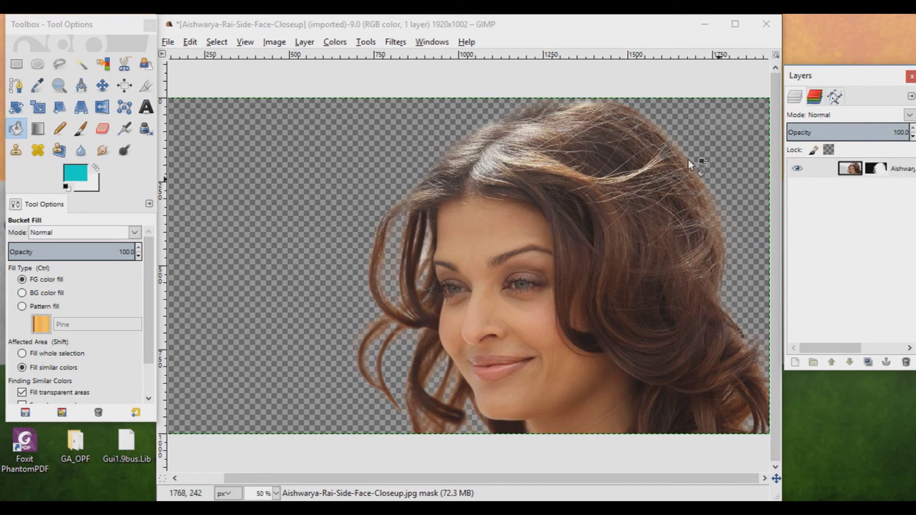
Create a new transparent layer named Layer
left_click(303, 42)
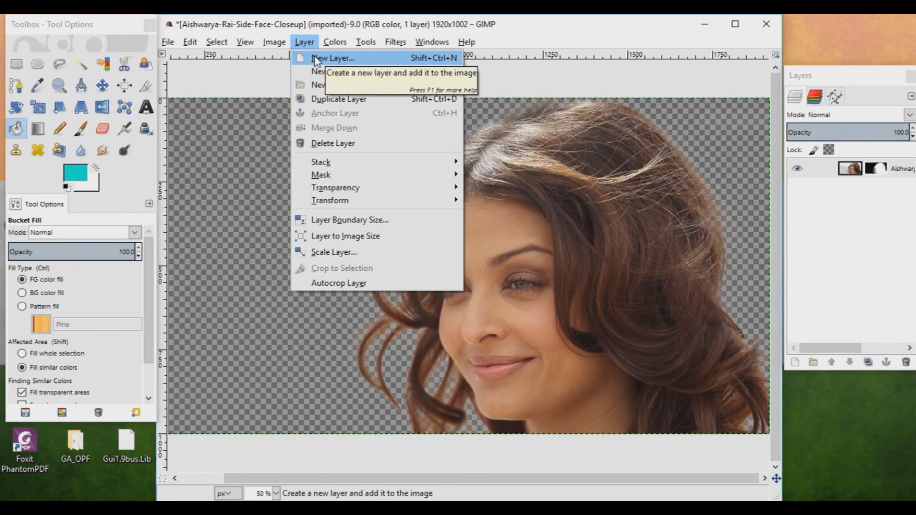
left_click(315, 59)
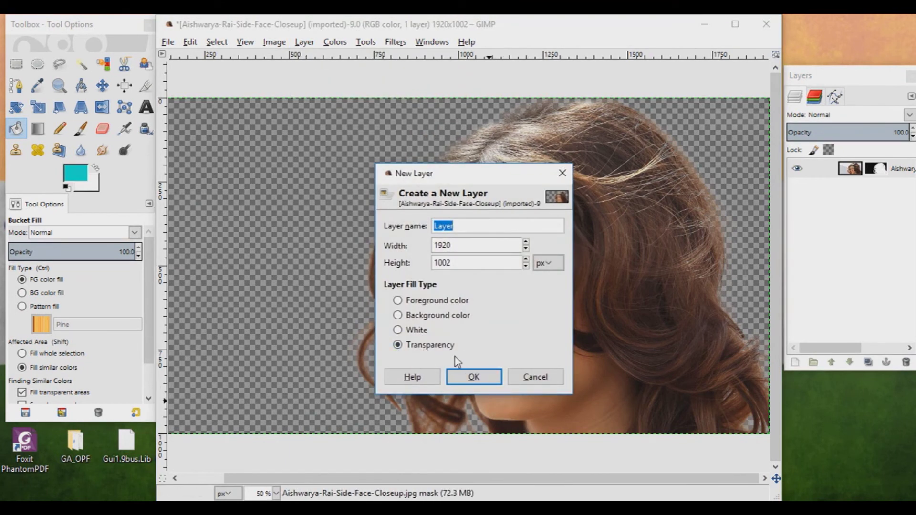
left_click(477, 377)
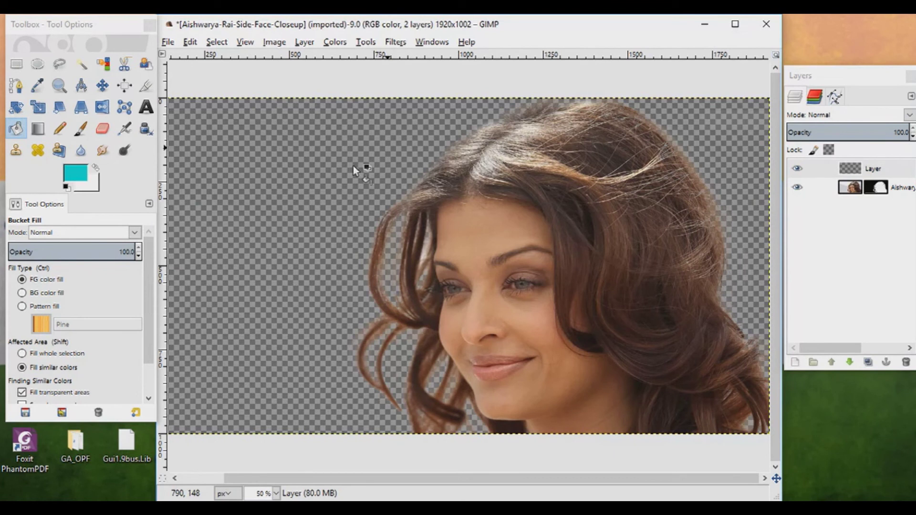
Set the foreground colour to black (000000) and bucket-fill the new layer solid black
left_click(75, 173)
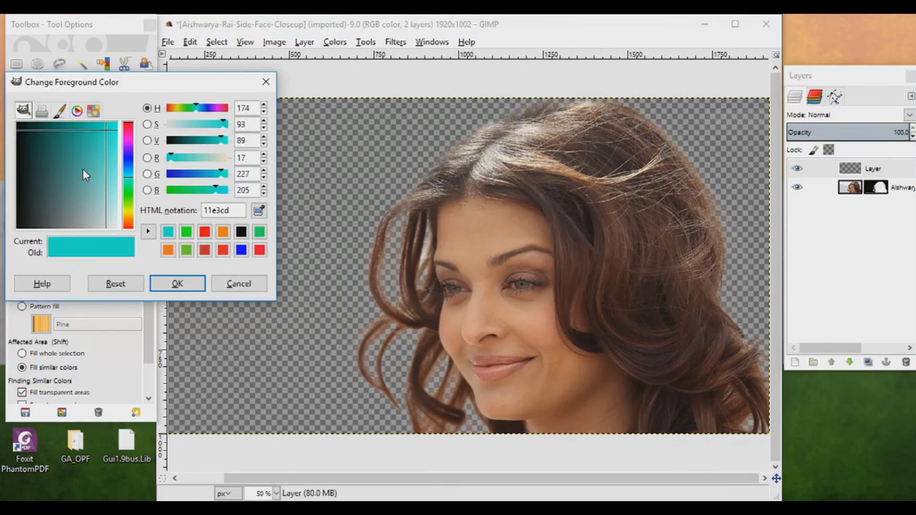
left_click(240, 232)
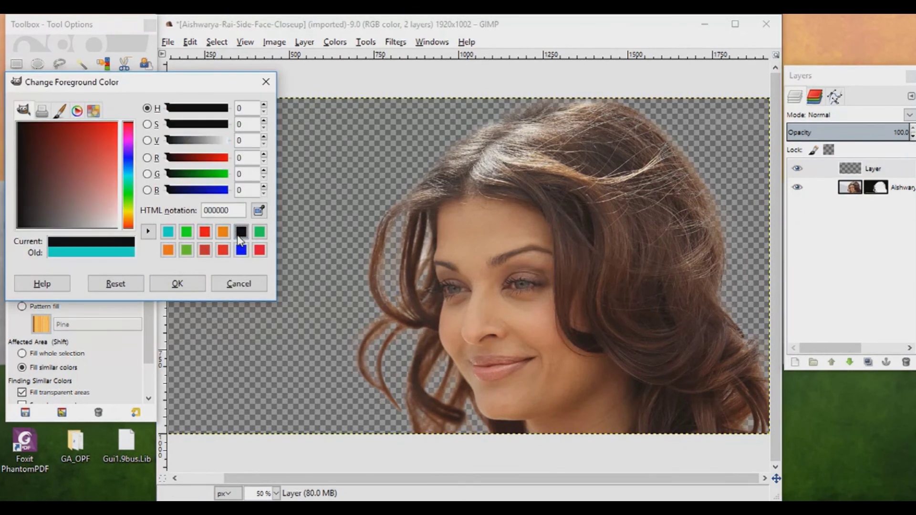
left_click(195, 285)
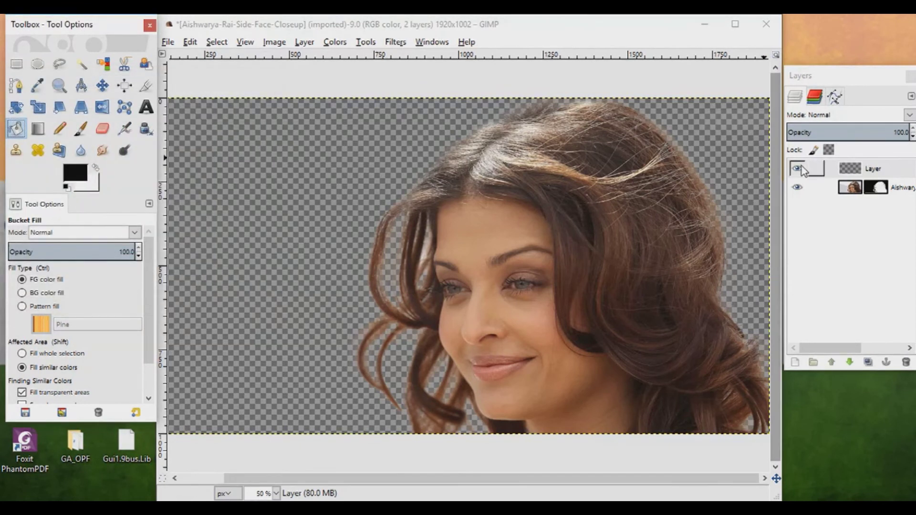
left_click(828, 168)
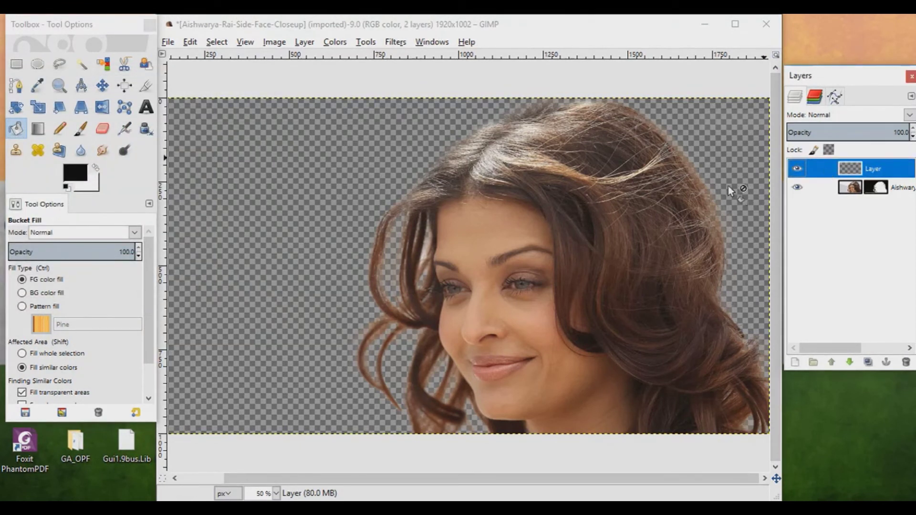
left_click(19, 129)
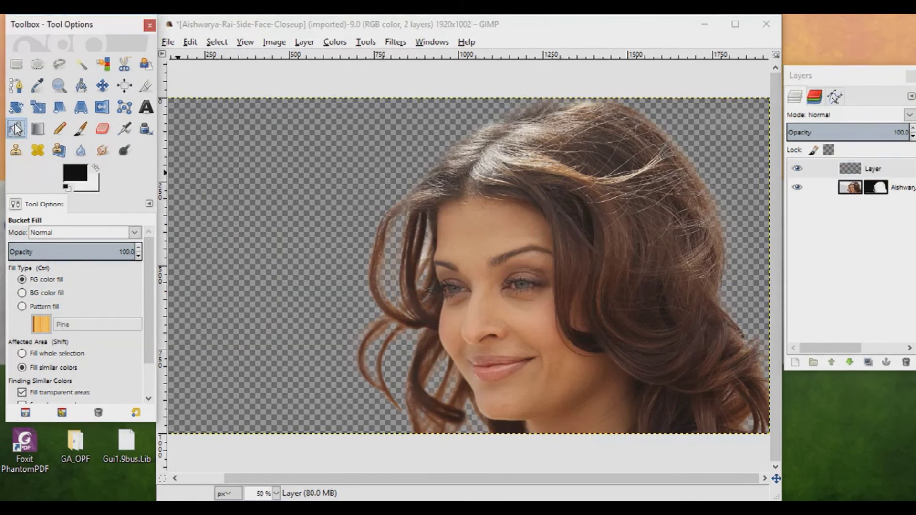
left_click(288, 205)
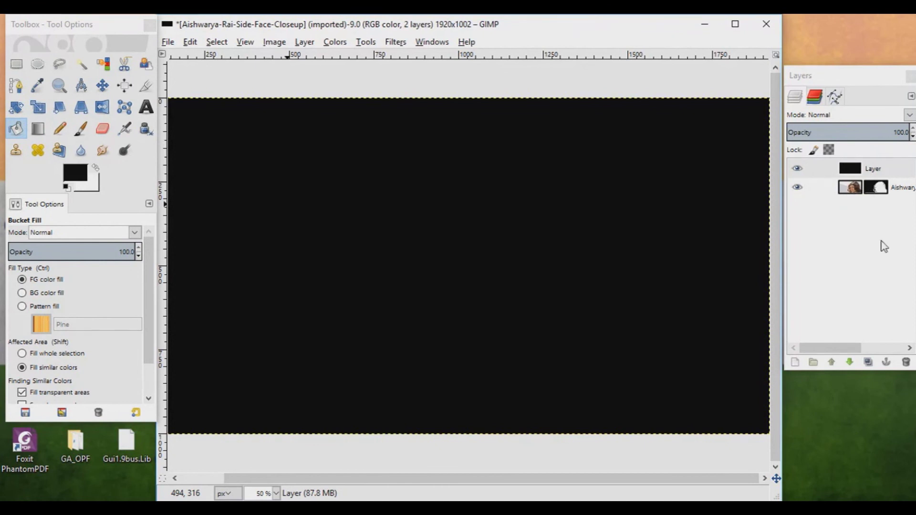
Lower the black layer beneath the portrait in the layer stack
left_click(850, 362)
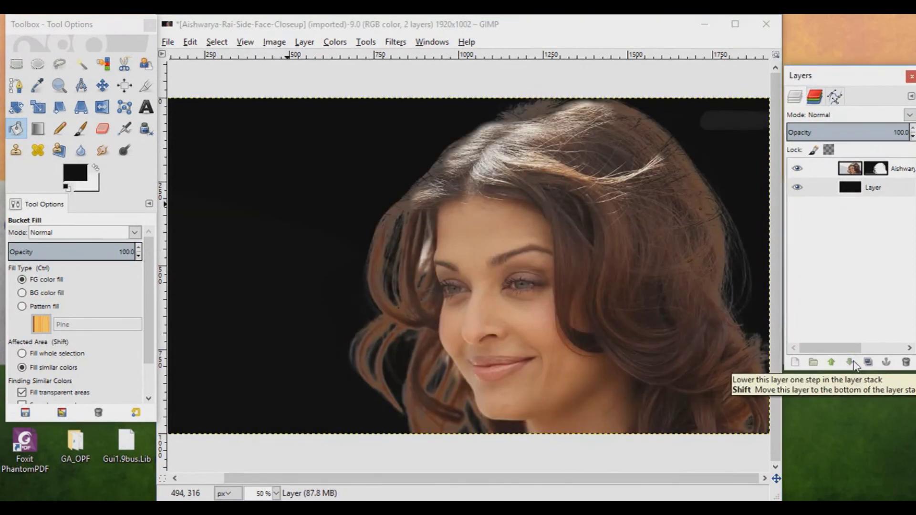